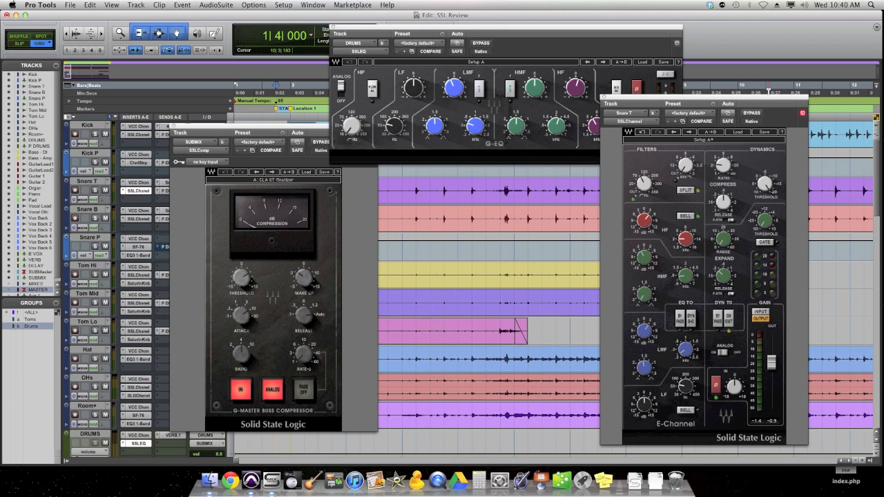
Play the session, stop playback, and move the Snare T SSLChannel window closer to the buss compressor.
key("space")
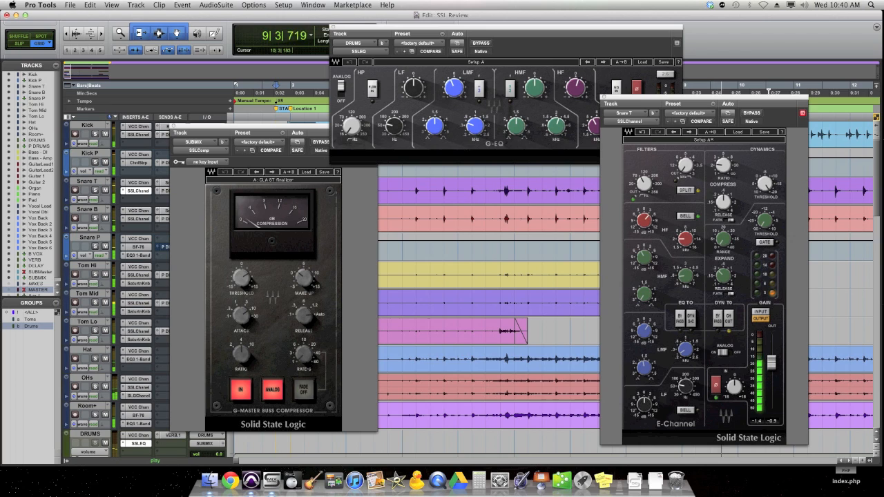
key("space")
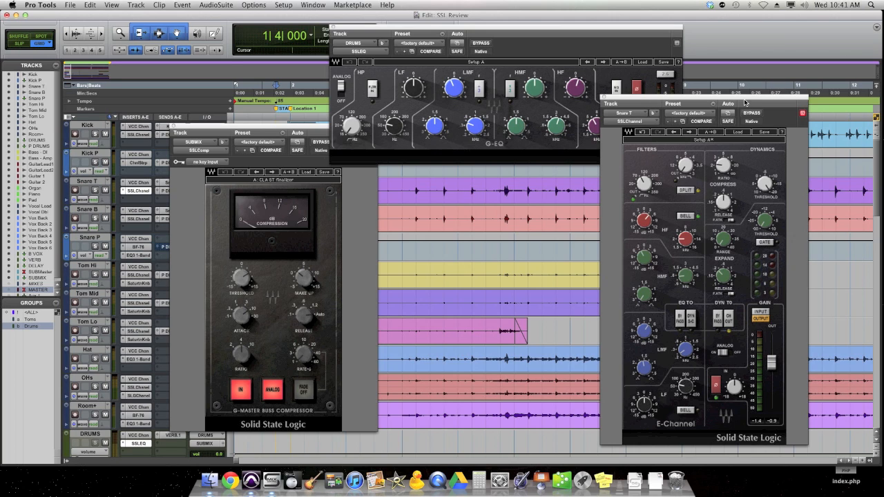
left_click_drag(682, 98, 602, 94)
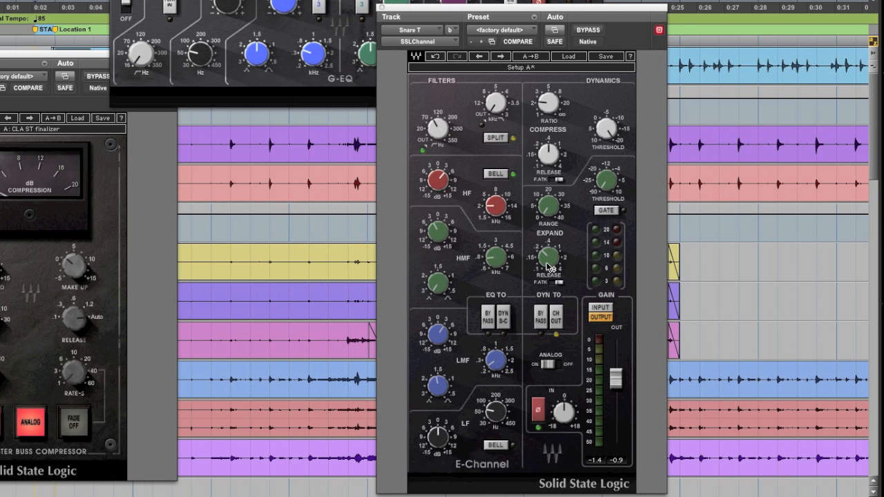
mouse_move(644, 278)
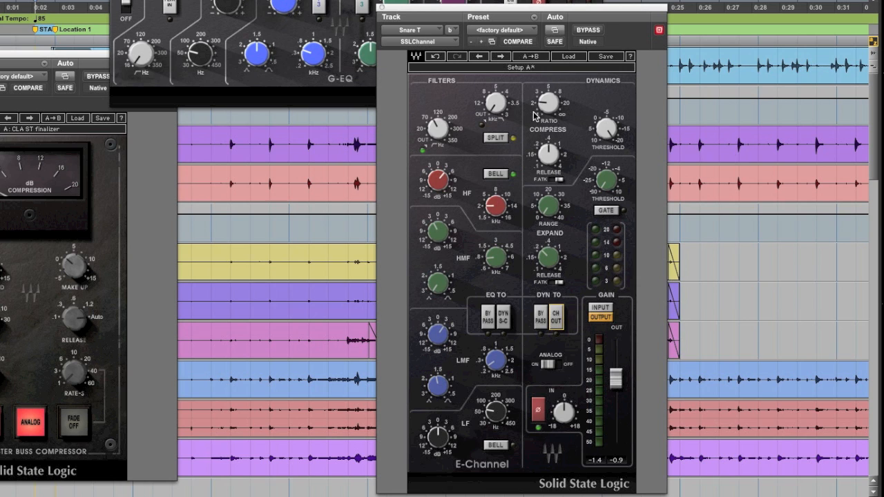
Toggle the Snare T channel's filter Split off and back on, and enable CH OUT for the dynamics section.
left_click(497, 139)
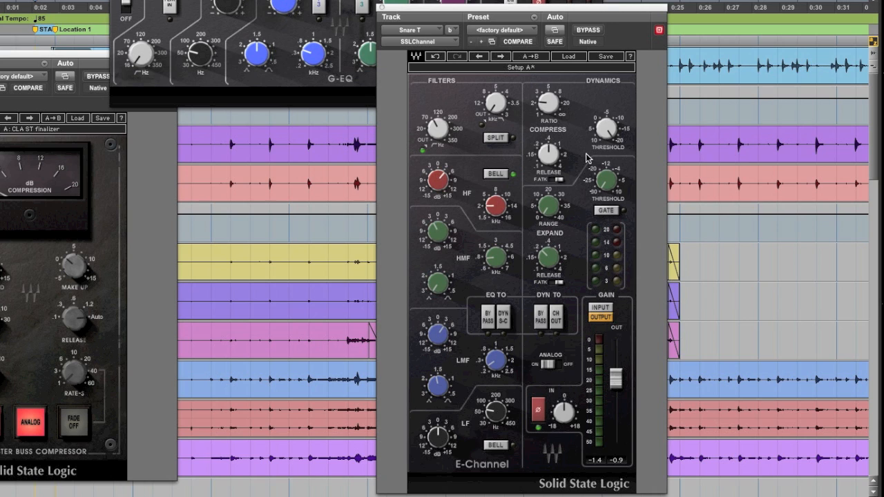
mouse_move(511, 207)
left_click(509, 204)
mouse_move(584, 152)
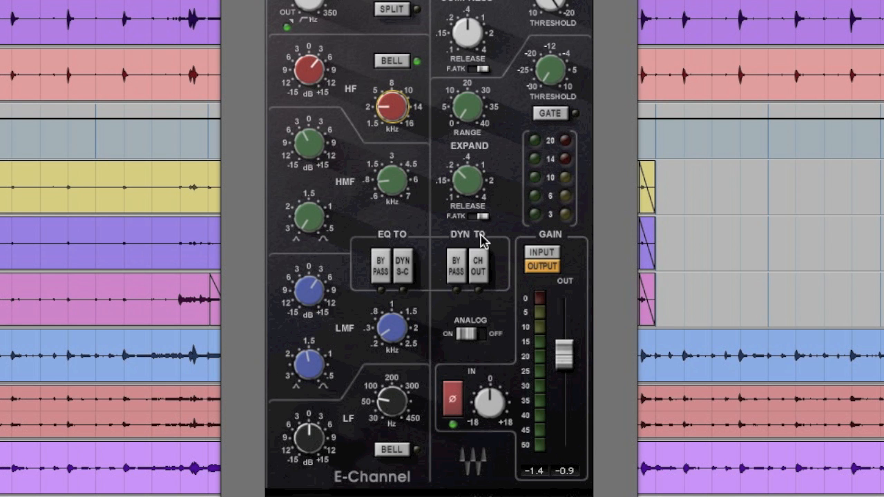
left_click(480, 266)
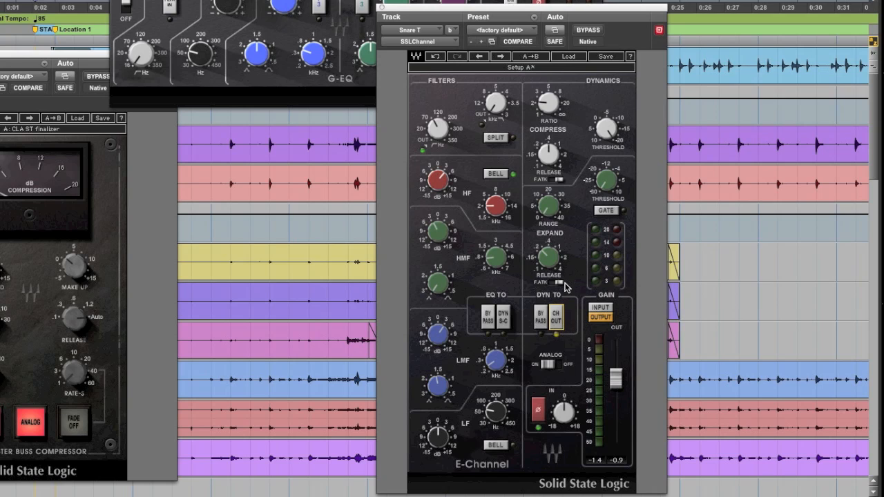
left_click(496, 139)
left_click(557, 328)
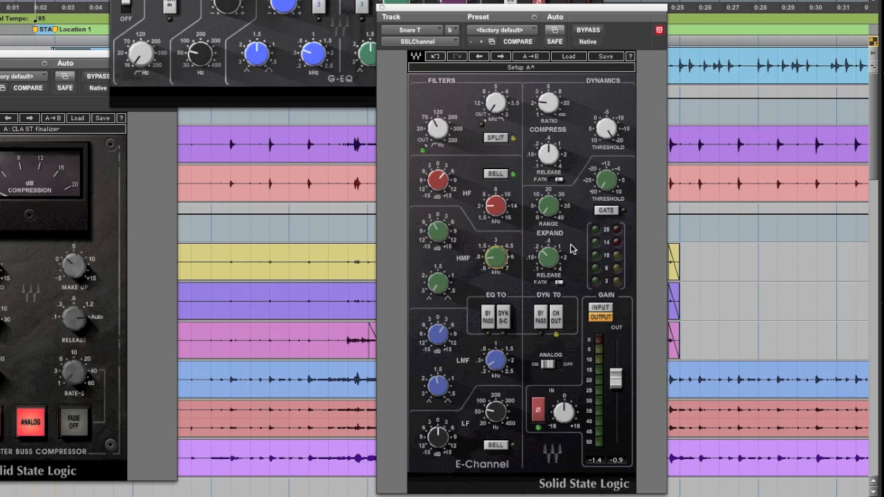
mouse_move(568, 225)
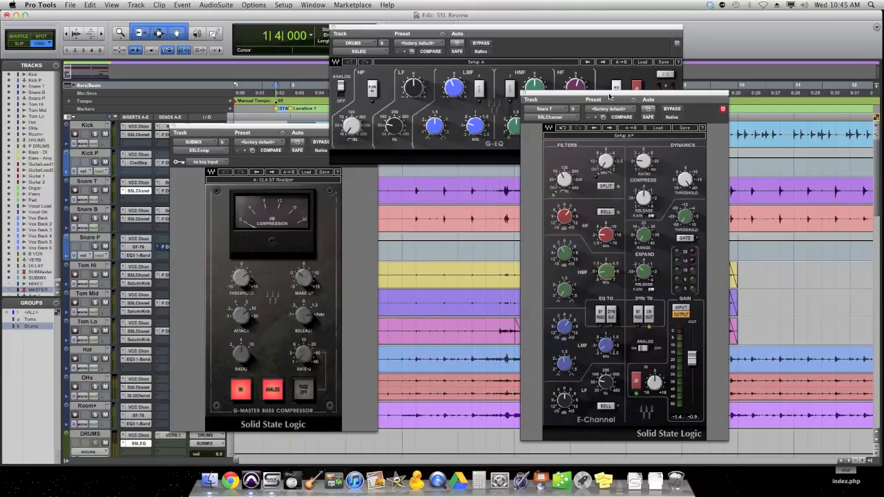
Insert the SSLGChannel (mono) EQ plug-in on the Hat track and reposition its window.
left_click(138, 368)
mouse_move(150, 383)
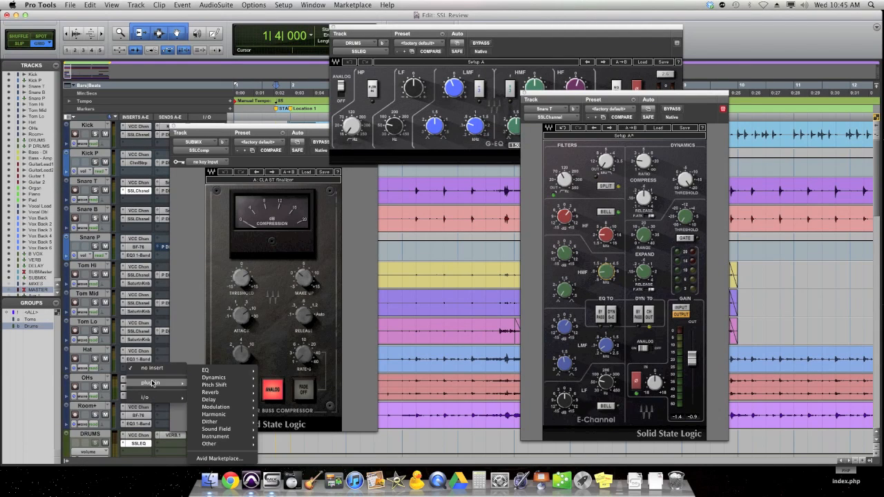
mouse_move(220, 372)
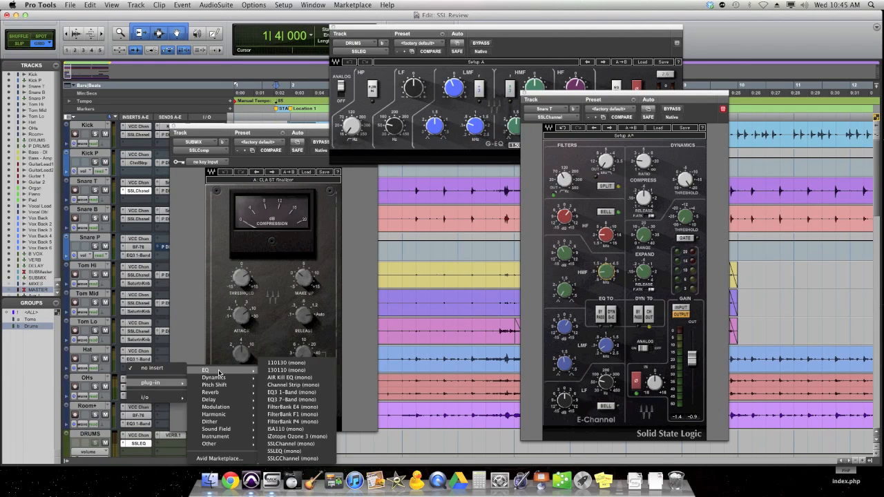
left_click(308, 458)
left_click_drag(683, 94, 637, 97)
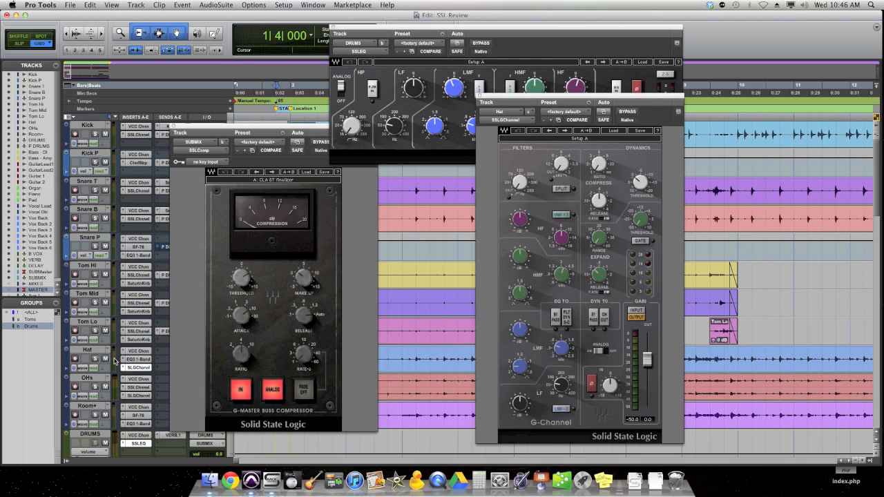
Place the Tom Lo track's SSLChannel beside the Hat's G-Channel, try the Bell and HMF×3 switches for comparison, and close the Tom Lo plug-in.
left_click(138, 331)
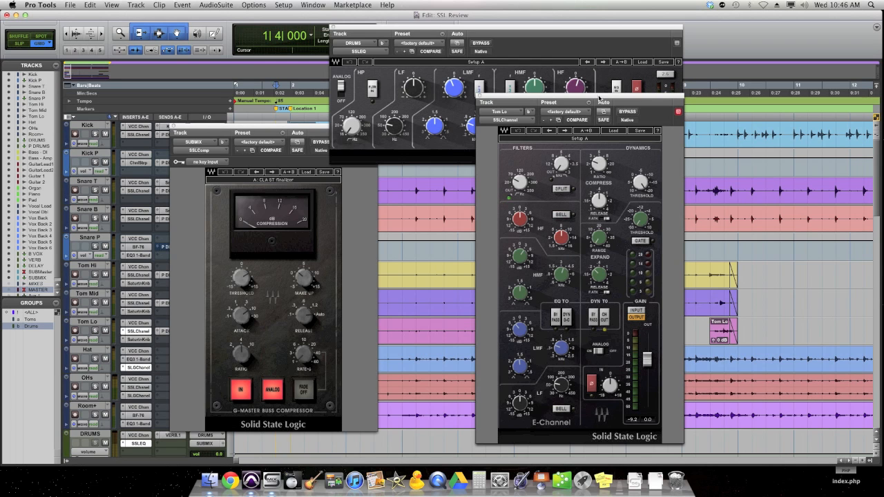
left_click_drag(429, 95, 383, 98)
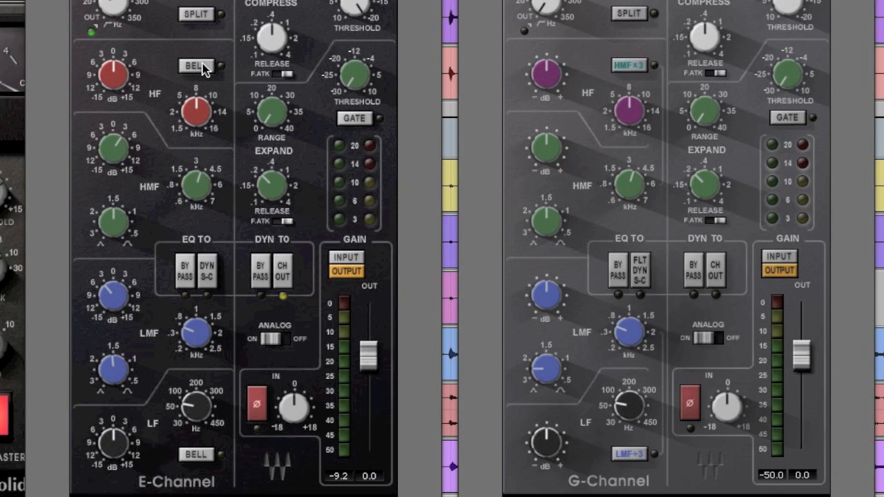
left_click(346, 215)
left_click(200, 455)
left_click(199, 455)
left_click(639, 67)
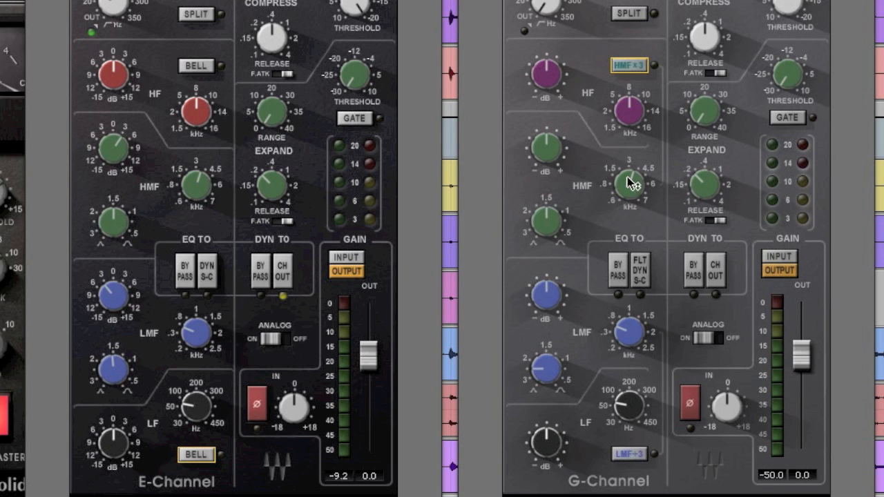
mouse_move(627, 190)
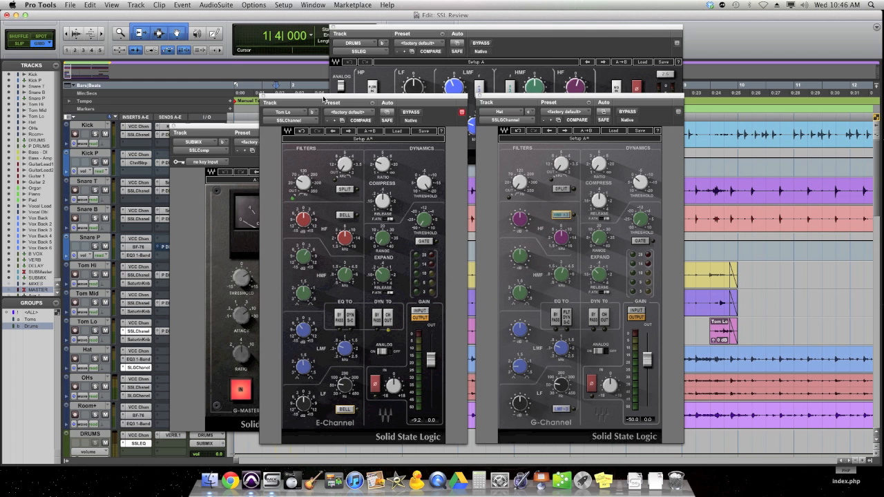
left_click(263, 96)
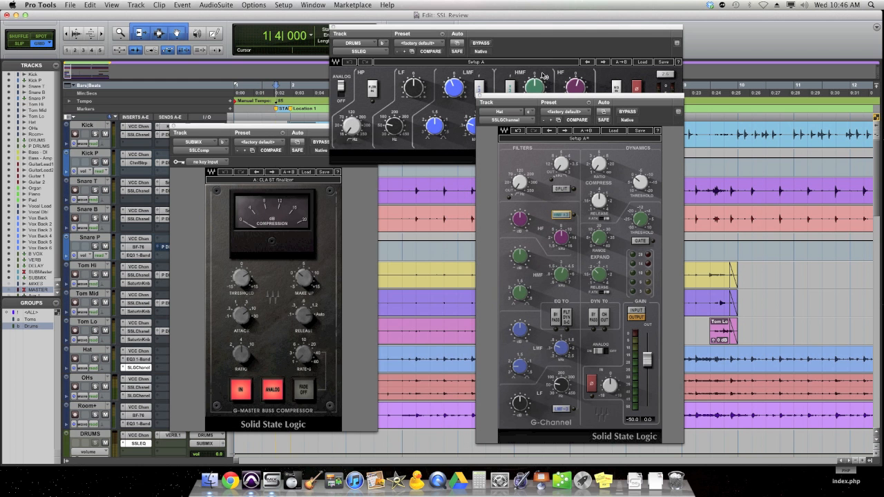
Bring the DRUMS track's SSLEQ forward, toggle its LMF ÷3 and HMF ×3 switches on and off, and close it.
left_click(551, 51)
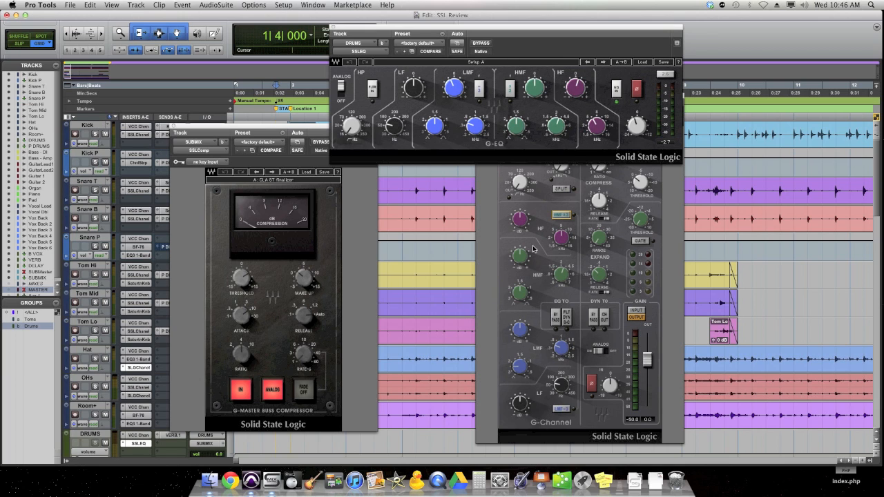
left_click(479, 90)
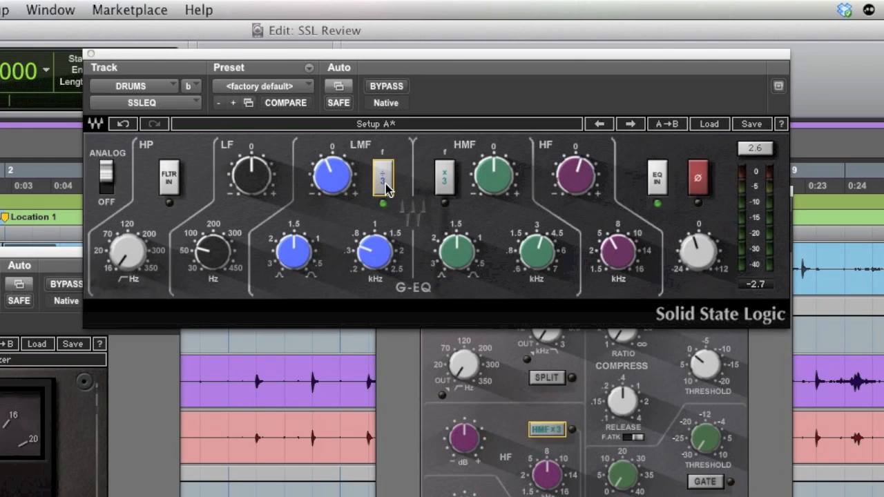
left_click(385, 185)
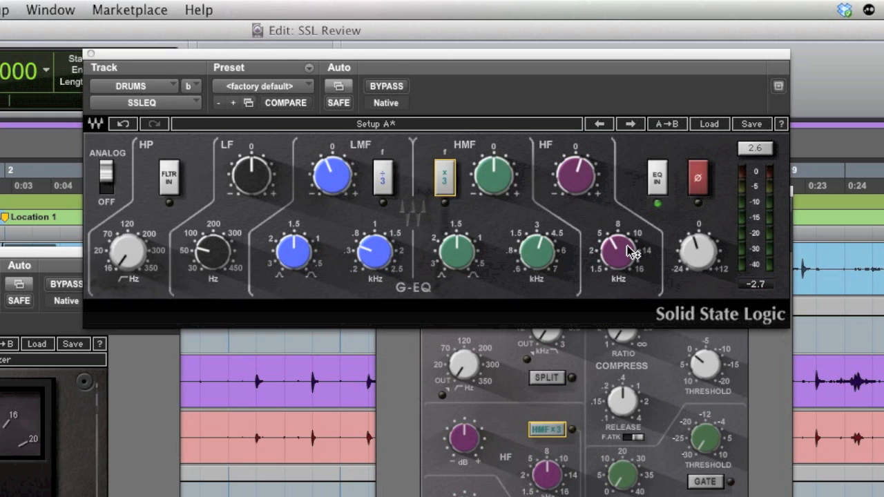
mouse_move(621, 254)
mouse_move(482, 180)
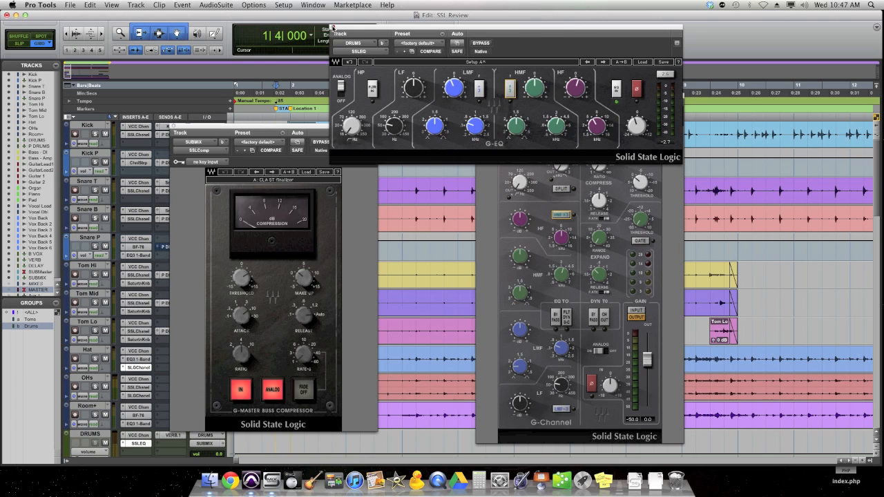
left_click(333, 28)
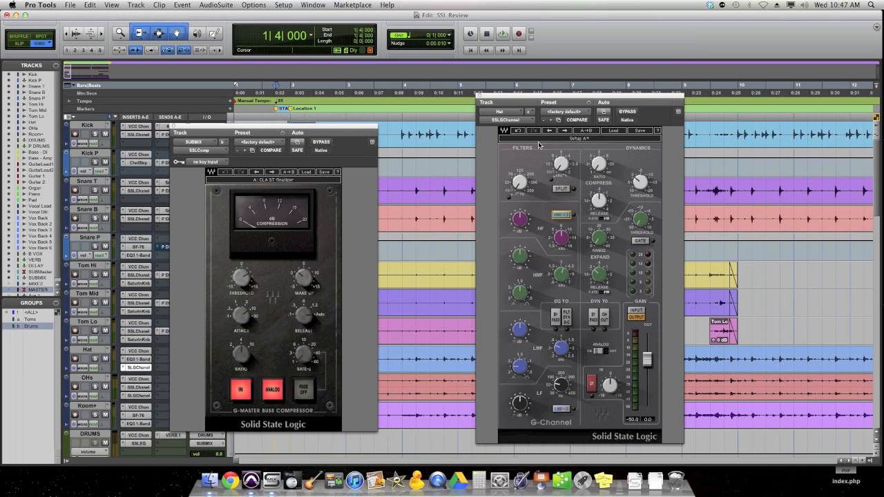
Close the Hat's G-Channel, examine the SUBMIX buss compressor's controls with playback, and close the compressor.
left_click(480, 99)
left_click_drag(331, 130, 561, 103)
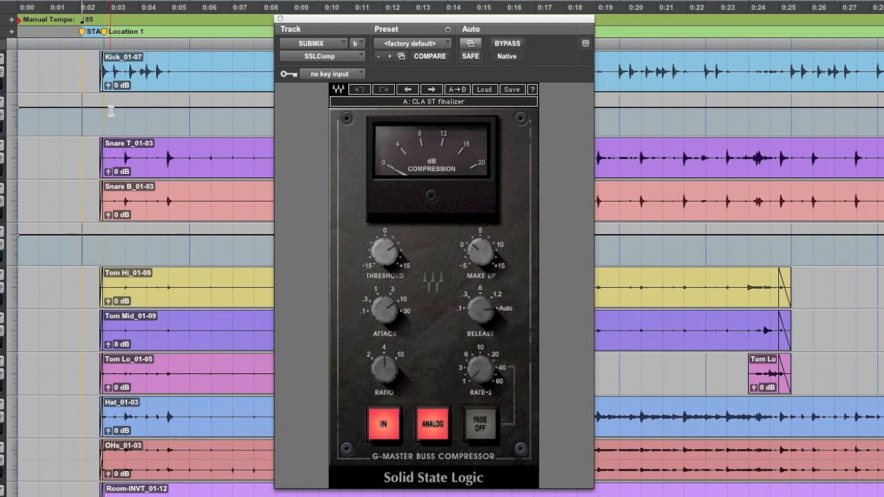
key("space")
mouse_move(502, 311)
mouse_move(376, 372)
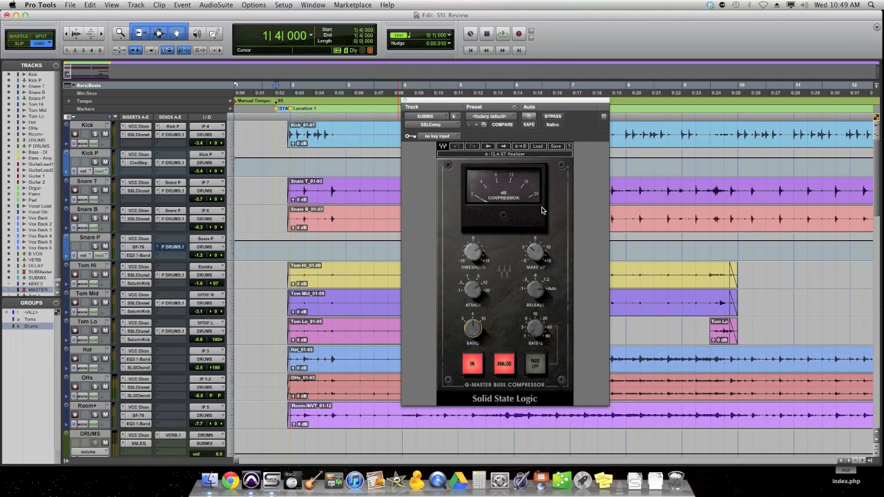
left_click(406, 100)
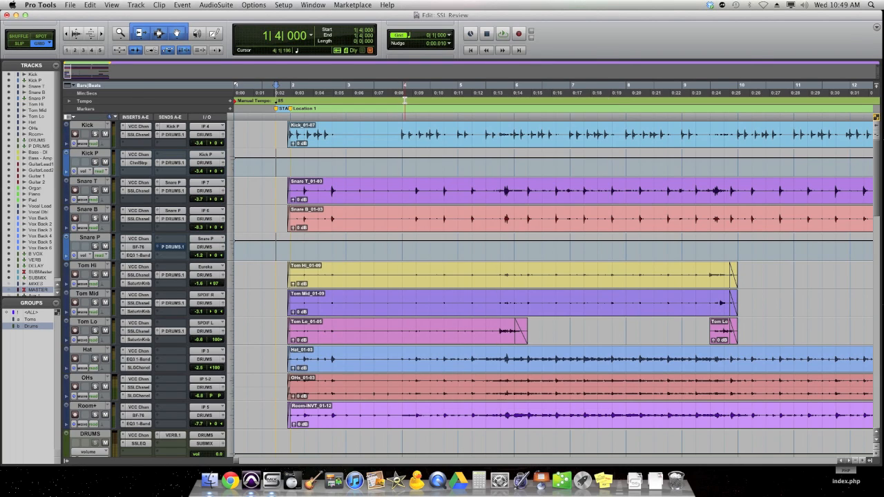
Switch to the mixer view and review the SSLChannel inserts on the four guitar tracks, Organ and Piano, closing the plug-in at the end.
key("super+equal")
left_click(158, 46)
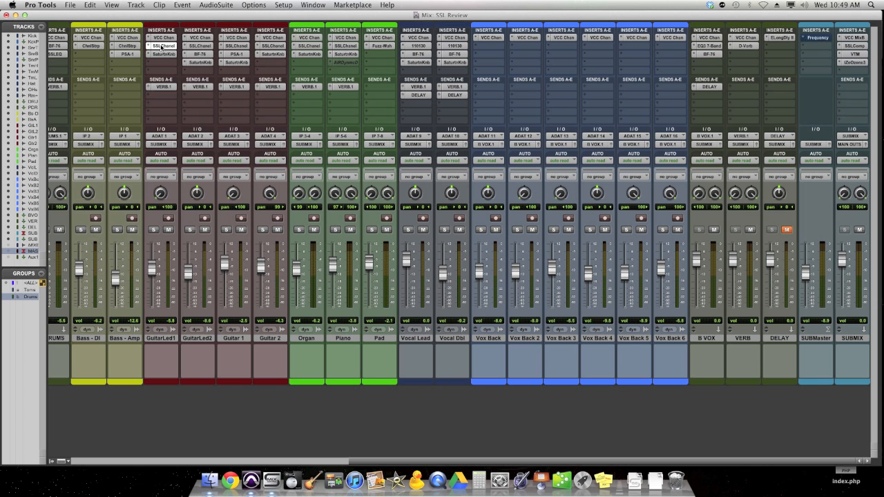
left_click(198, 45)
left_click(235, 46)
left_click(271, 46)
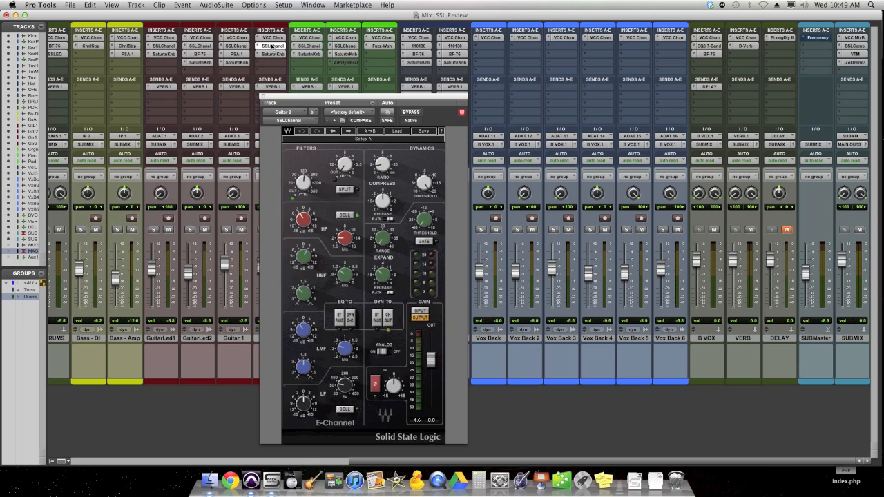
left_click(314, 46)
left_click(348, 46)
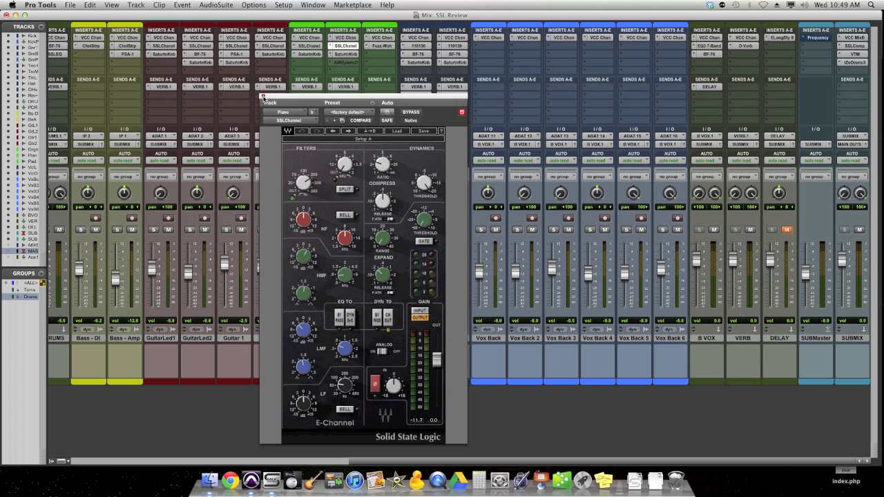
left_click(262, 97)
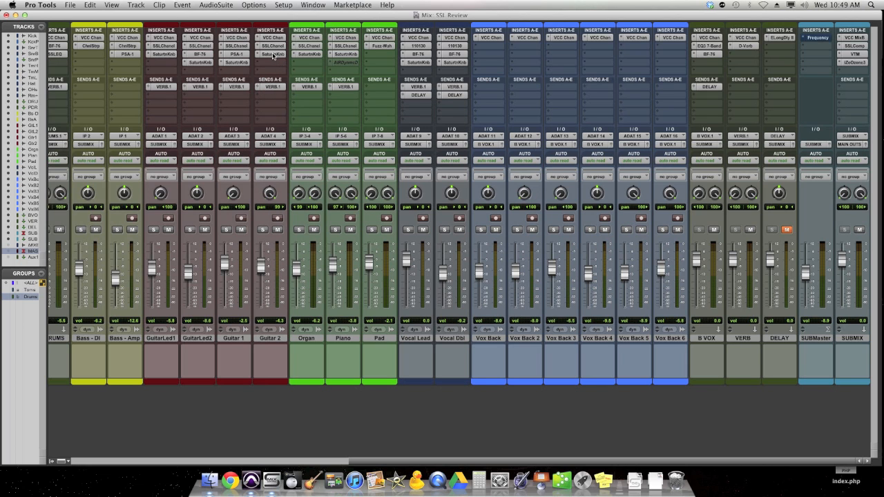
Inspect the SSLChannel on the OHs track, close it, and open the SSLComp insert on the SUBMIX track.
scroll(274, 59, "left", 5)
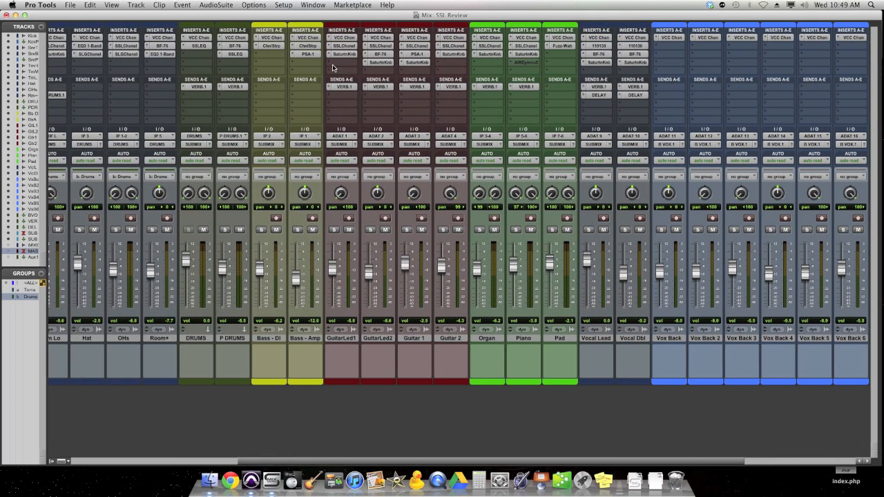
scroll(335, 68, "right", 5)
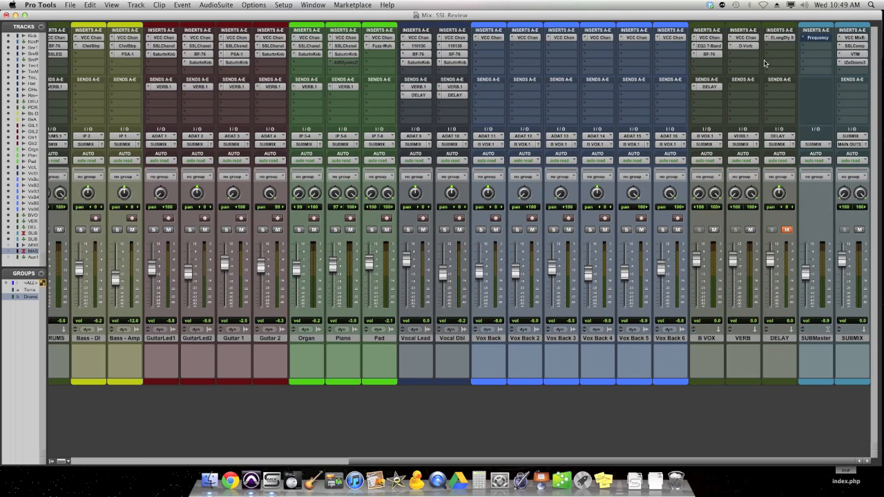
scroll(483, 56, "left", 5)
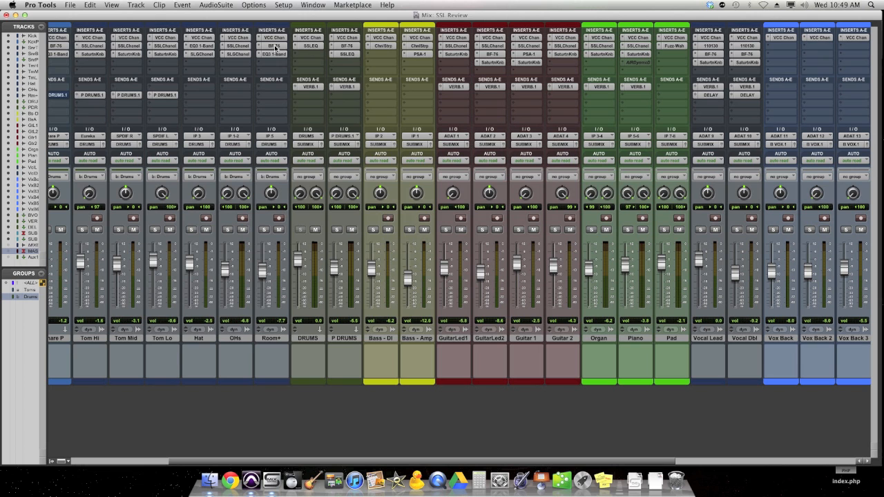
left_click(237, 45)
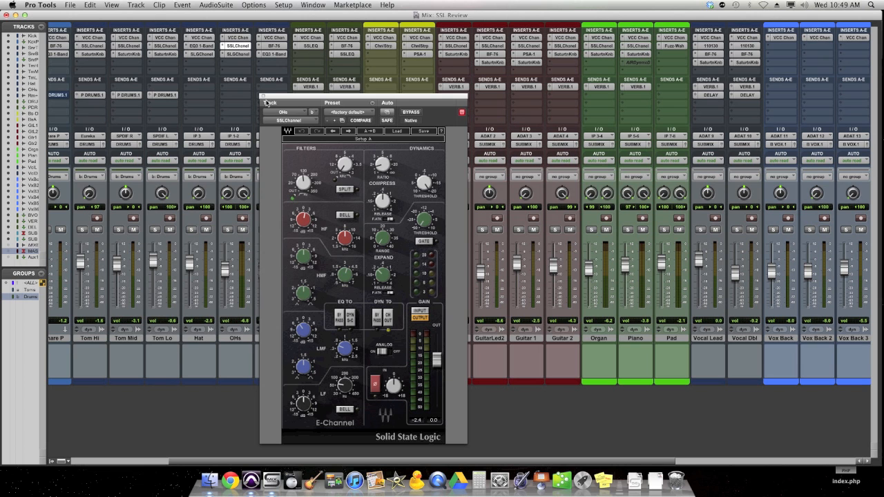
left_click(264, 96)
scroll(625, 116, "right", 5)
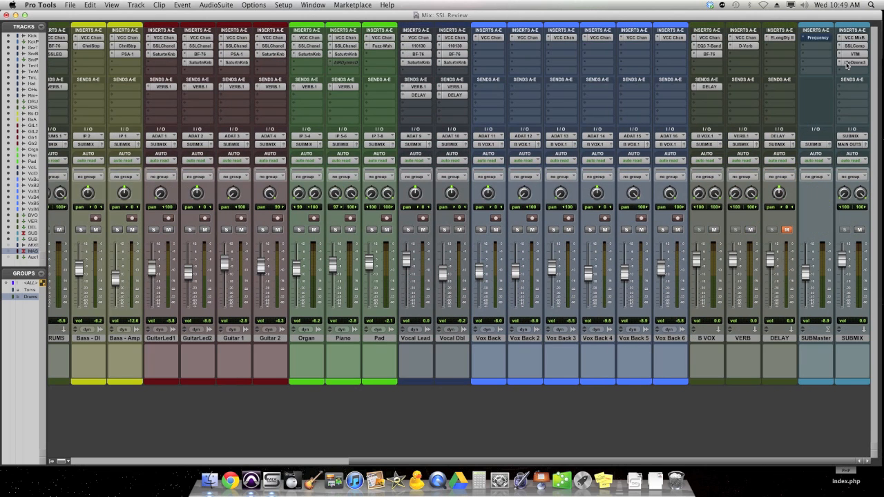
left_click(857, 45)
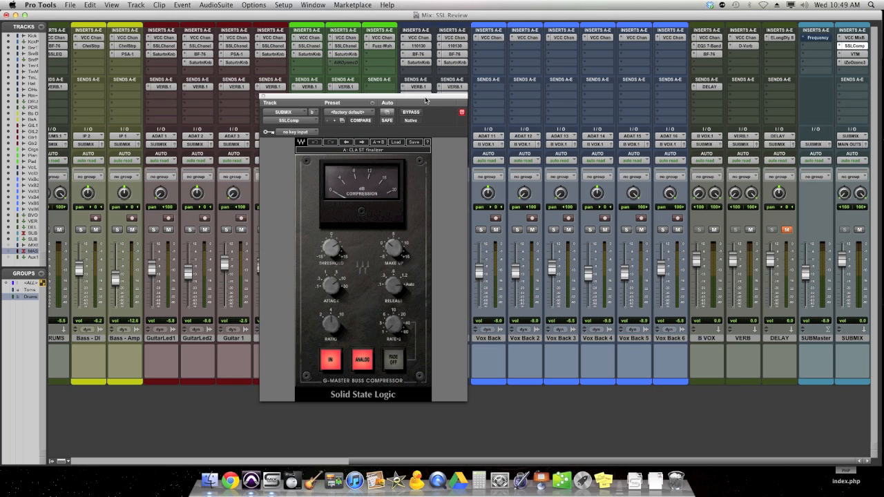
Close the SUBMIX compressor, inspect the SSLEQ inserts on the DRUMS and P DRUMS tracks, and close the plug-in.
left_click(264, 97)
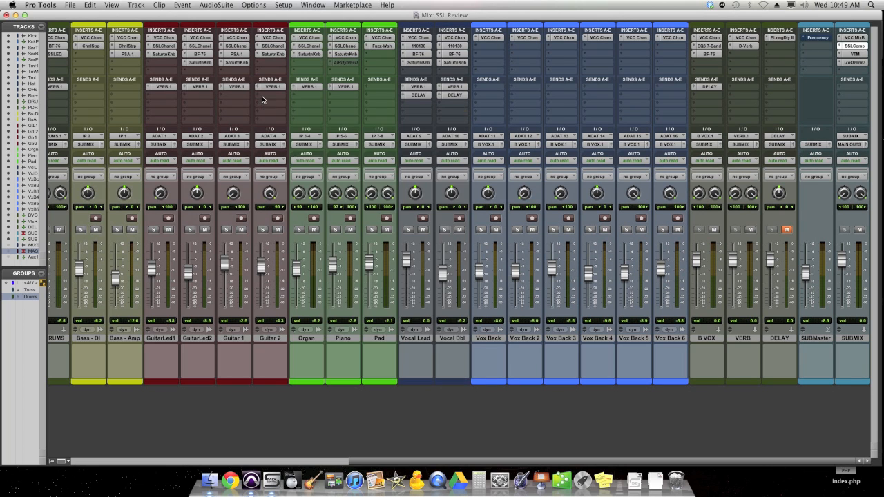
scroll(663, 114, "left", 15)
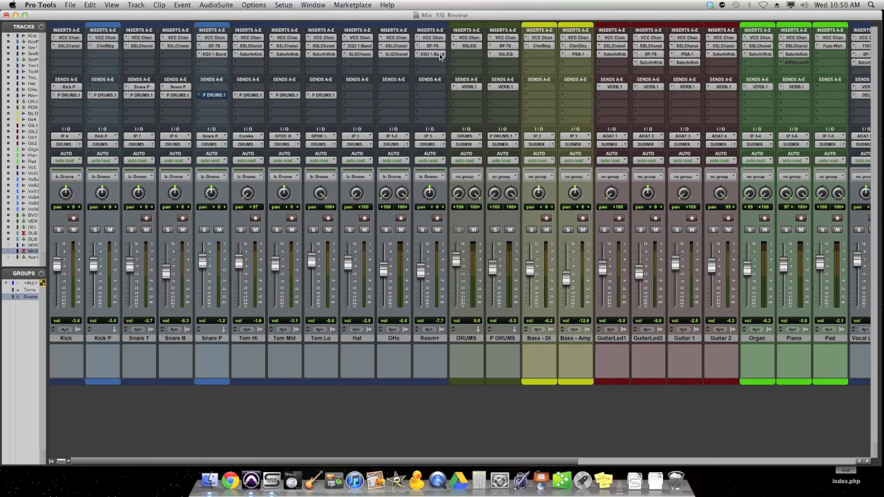
left_click(472, 47)
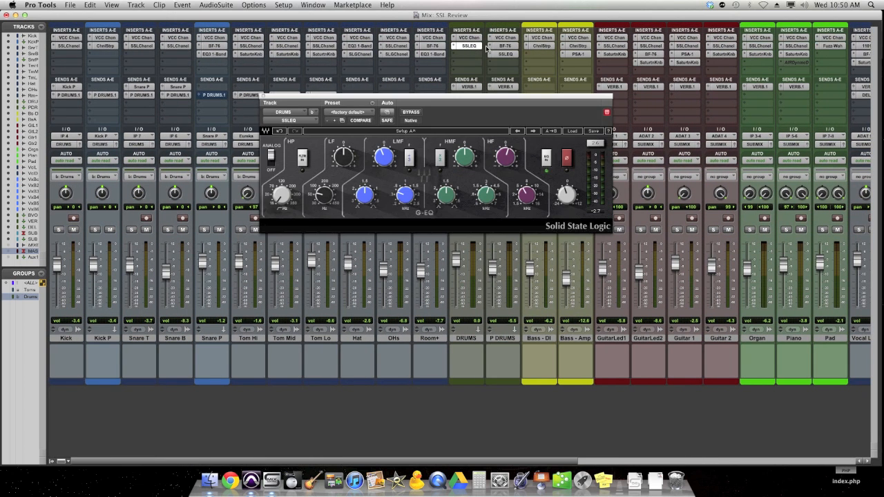
left_click(504, 54)
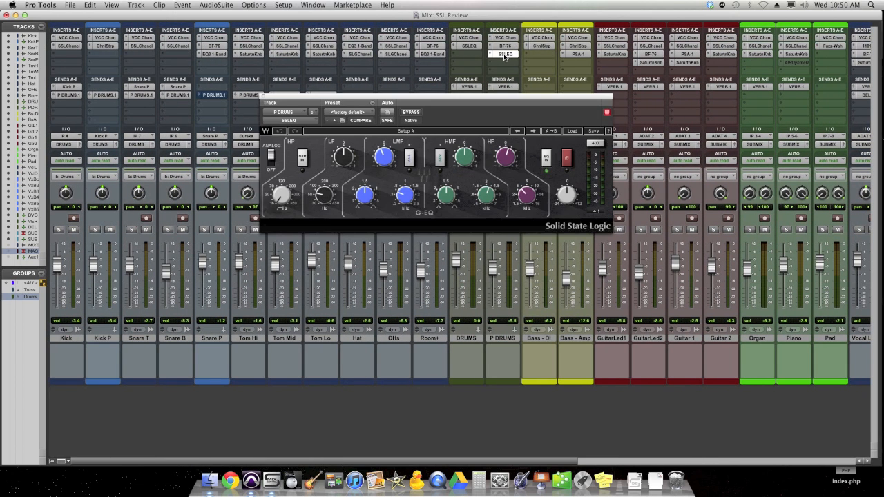
left_click(263, 97)
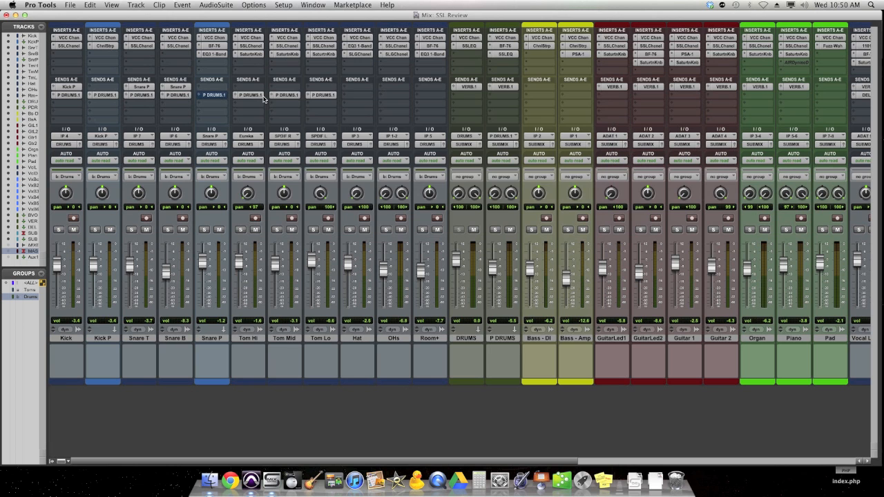
Switch to the edit view and open Tom Hi's SSLChannel and the DRUMS track's SSLEQ side by side, keeping both windows open.
scroll(473, 131, "right", 15)
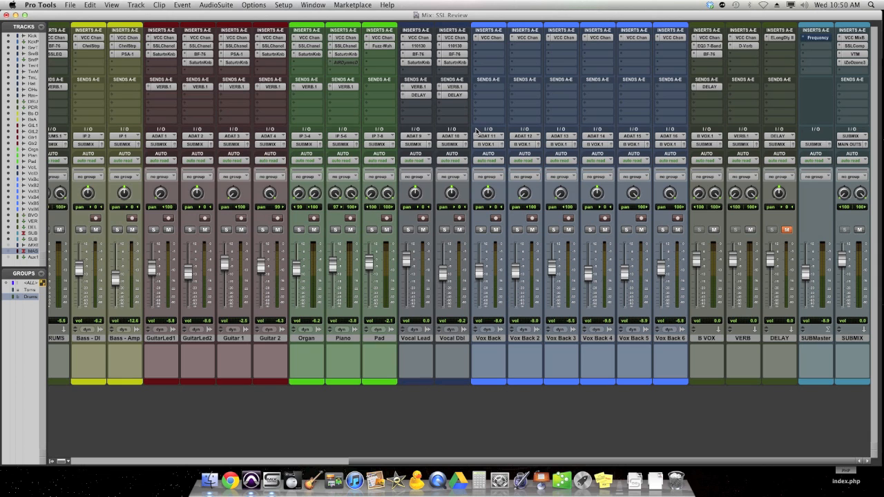
key("super+equal")
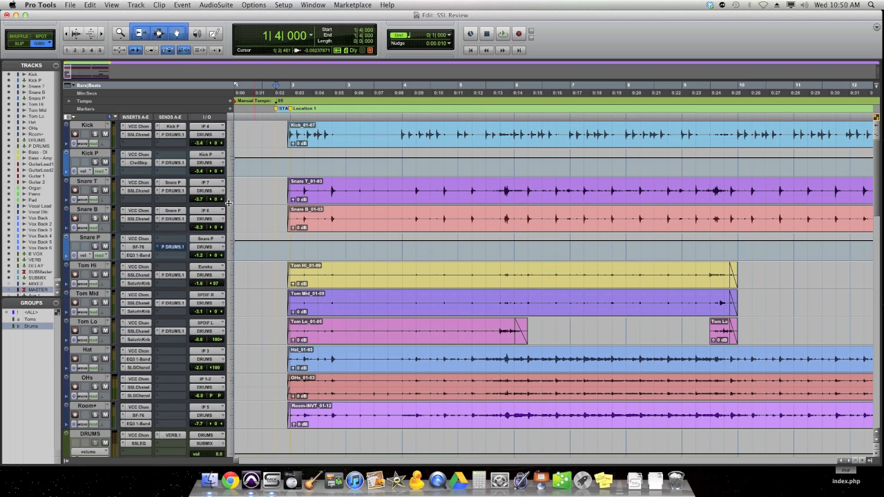
left_click(145, 275)
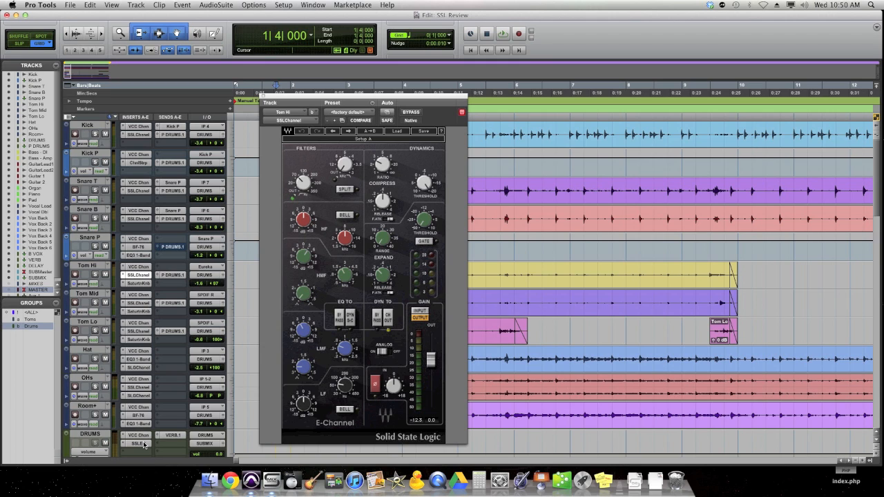
left_click(462, 114)
left_click(134, 442)
left_click_drag(530, 103, 727, 101)
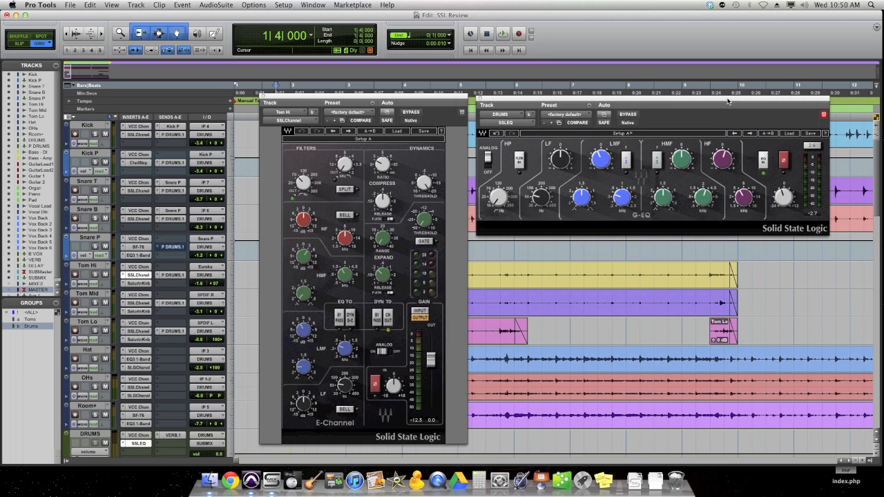